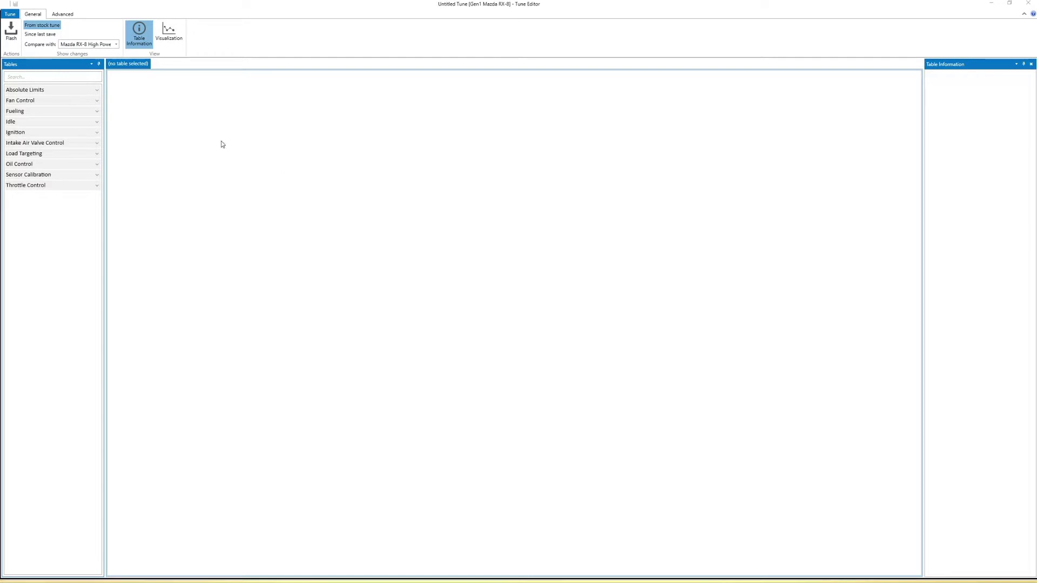
# Multiply every Oil Injection - Load cell by 1,2, turning 3 into 4 and 19 into 23
pyautogui.click(90, 167)
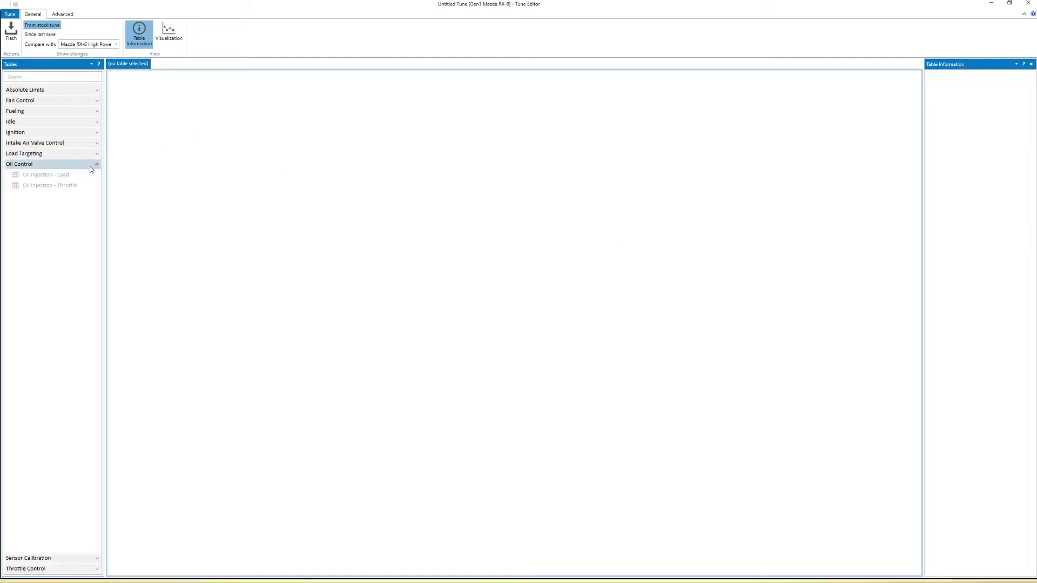
pyautogui.click(66, 179)
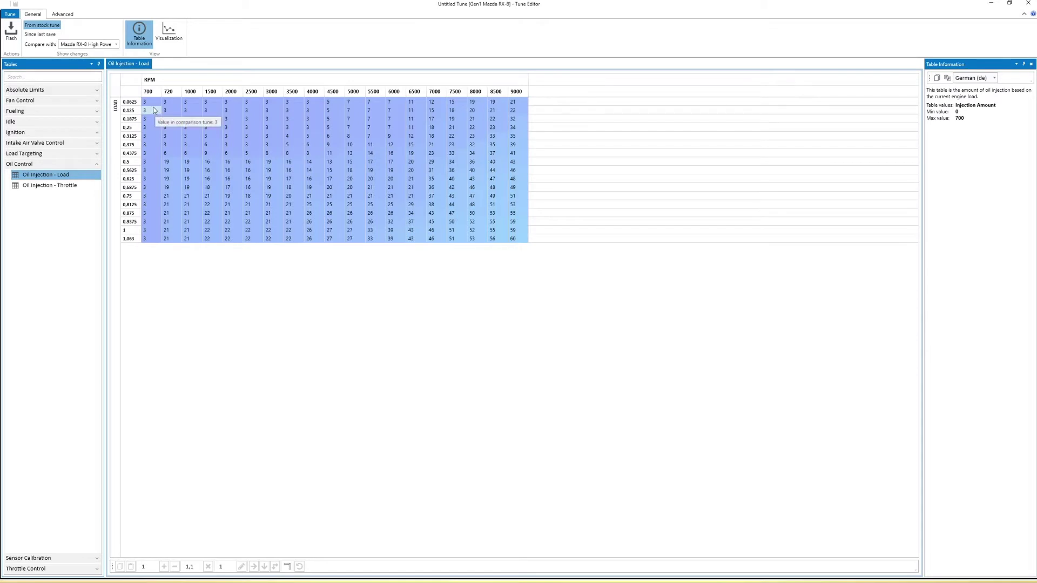
pyautogui.moveTo(144, 102); pyautogui.dragTo(532, 249)
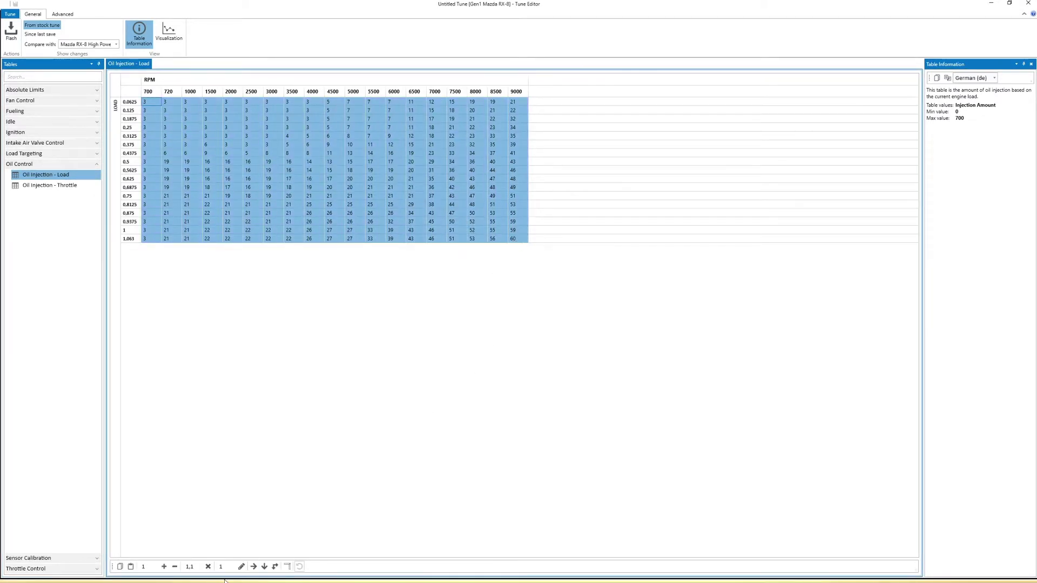
pyautogui.click(199, 567)
pyautogui.write(',2')
pyautogui.click(209, 567)
# Write 13,03 into the Air Fuel Ratio - 1 cells at 4000–9000 rpm, loads 0–0,5
pyautogui.click(96, 163)
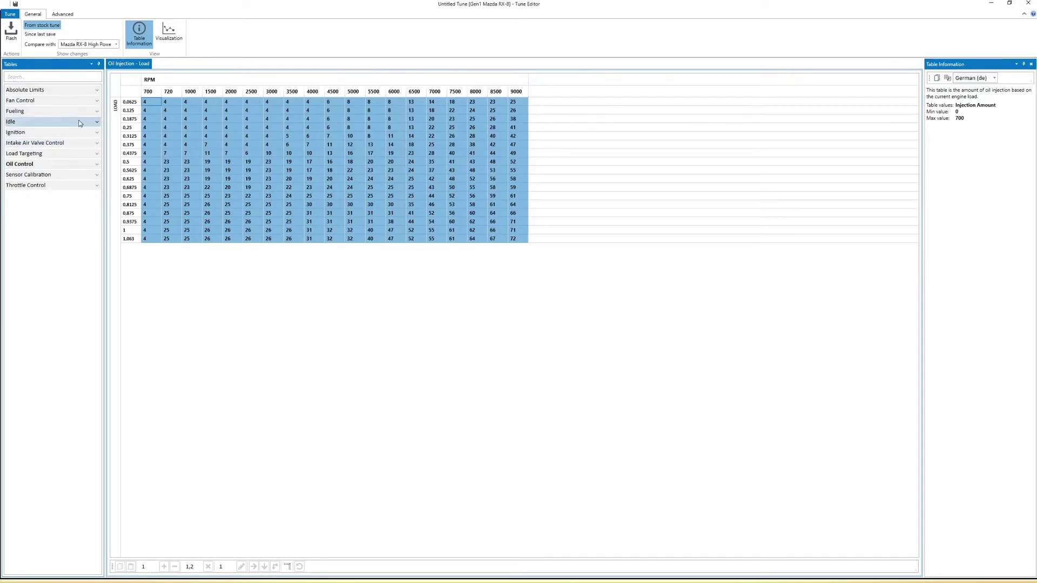
pyautogui.click(96, 112)
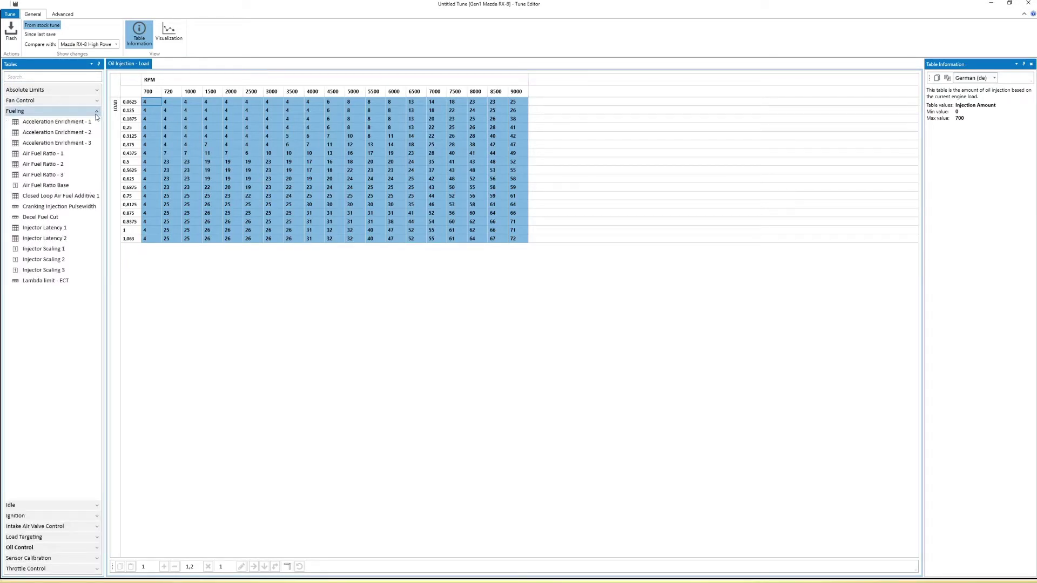
pyautogui.click(68, 154)
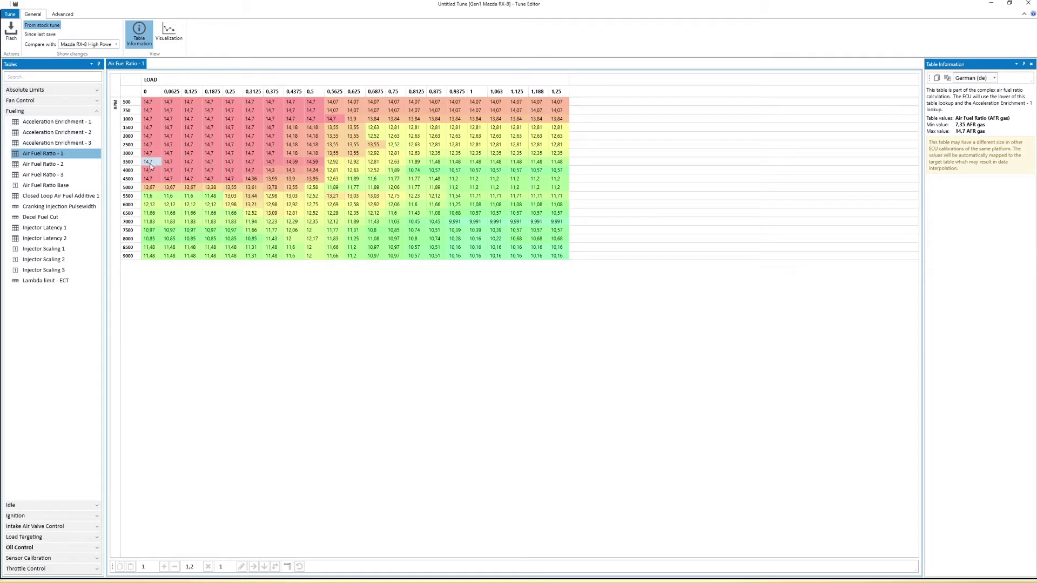
pyautogui.moveTo(148, 177); pyautogui.dragTo(311, 258)
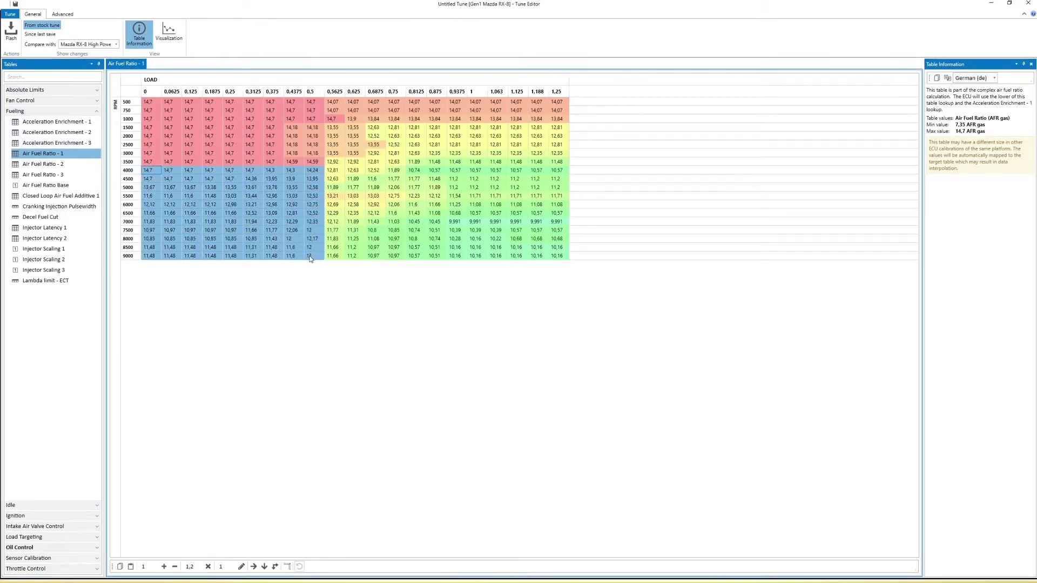
pyautogui.click(226, 567)
pyautogui.write('3')
pyautogui.write(',03')
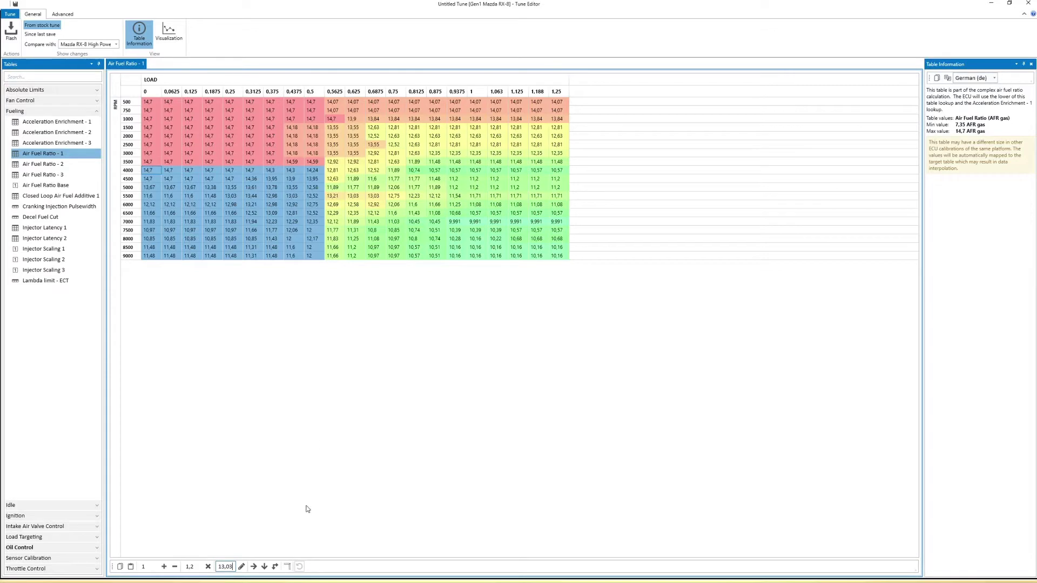
pyautogui.click(242, 569)
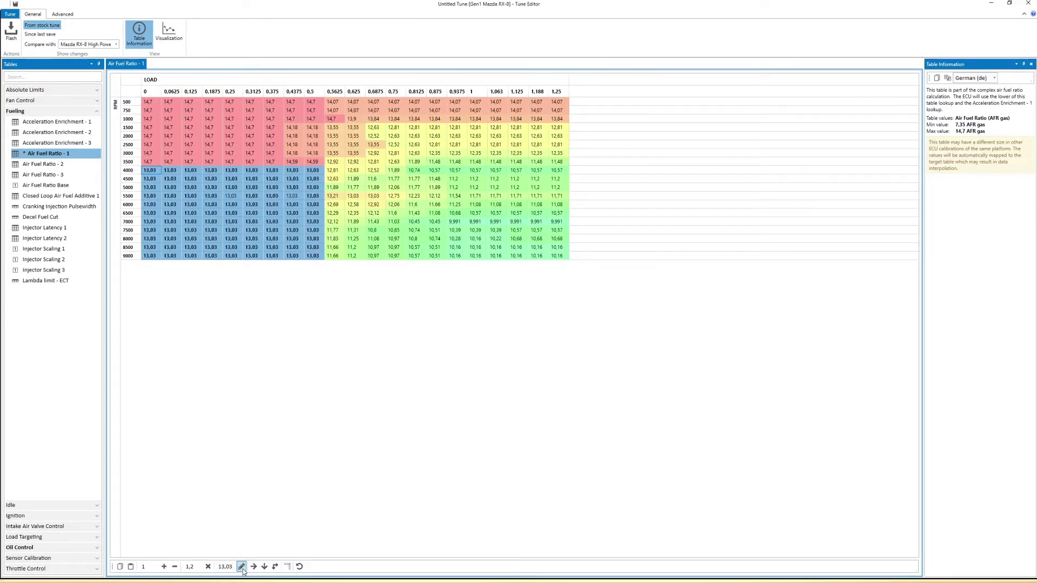
pyautogui.click(356, 231)
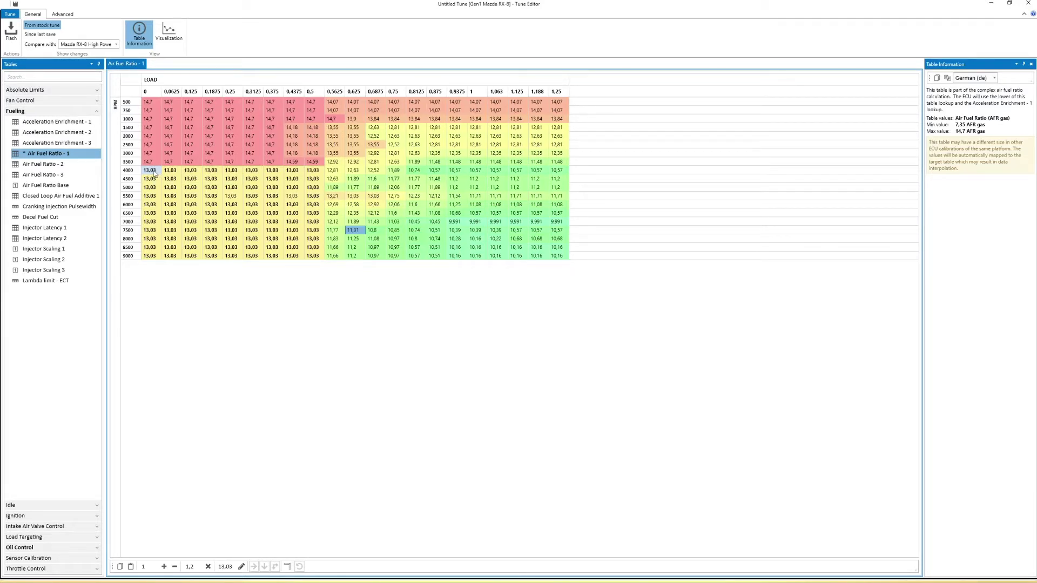
# Select every cell of Air Fuel Ratio - 1, from the top-left to the bottom-right corner
pyautogui.moveTo(154, 173); pyautogui.dragTo(319, 258)
pyautogui.moveTo(420, 174)
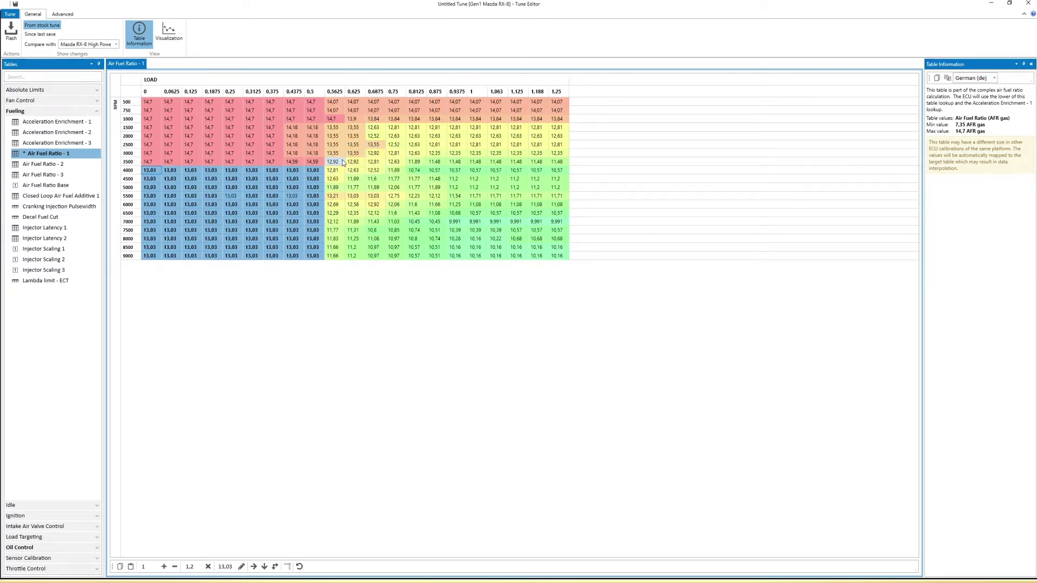
pyautogui.moveTo(147, 103); pyautogui.dragTo(561, 258)
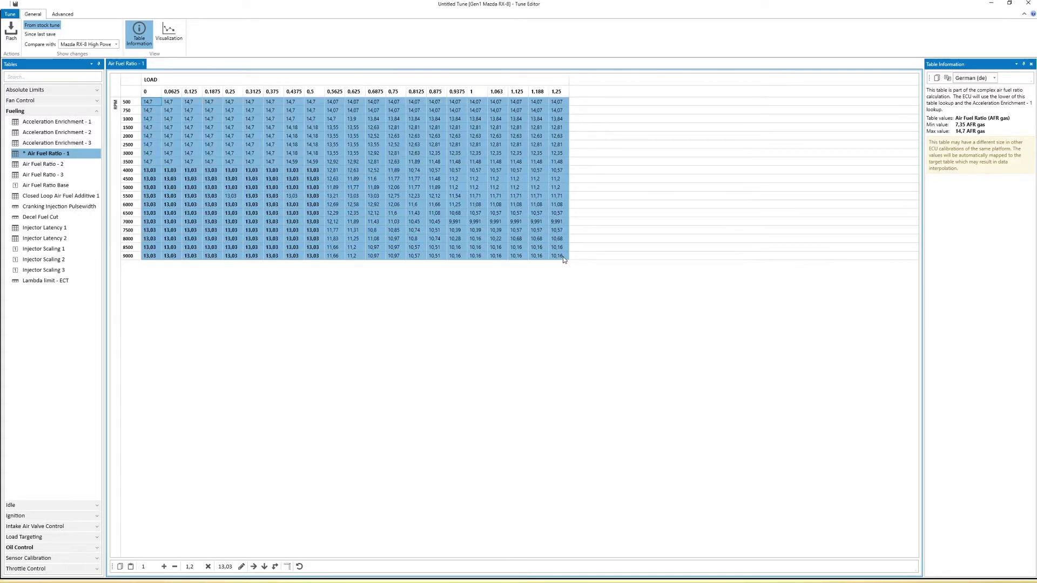
pyautogui.click(475, 170)
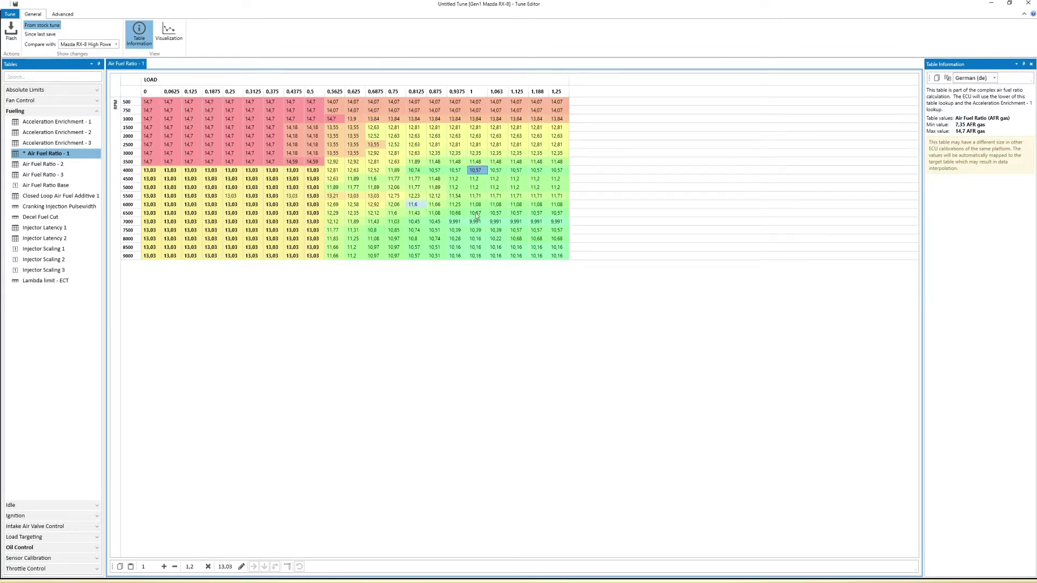
pyautogui.moveTo(151, 170); pyautogui.dragTo(315, 256)
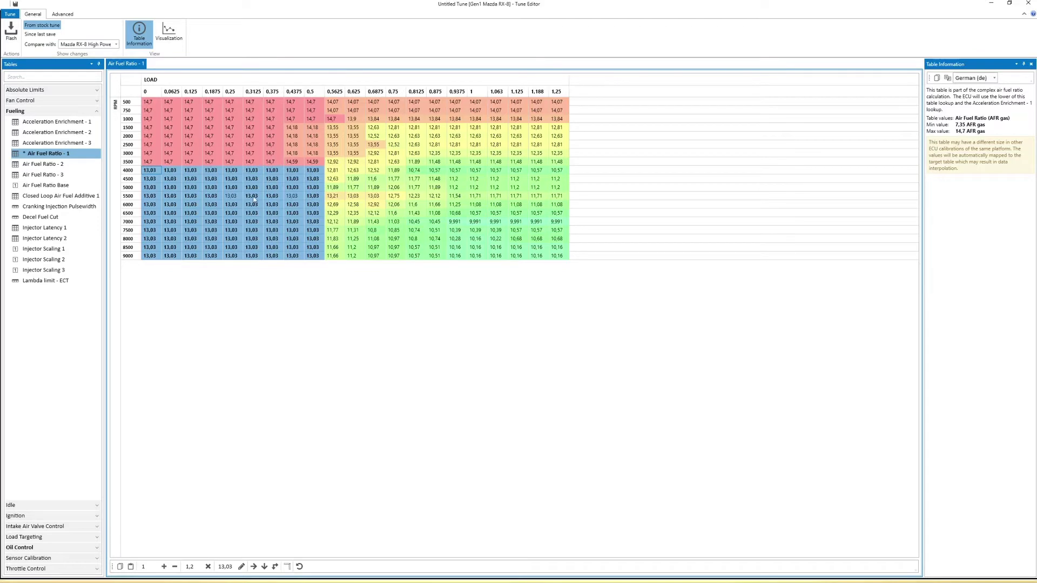
pyautogui.moveTo(147, 103); pyautogui.dragTo(563, 261)
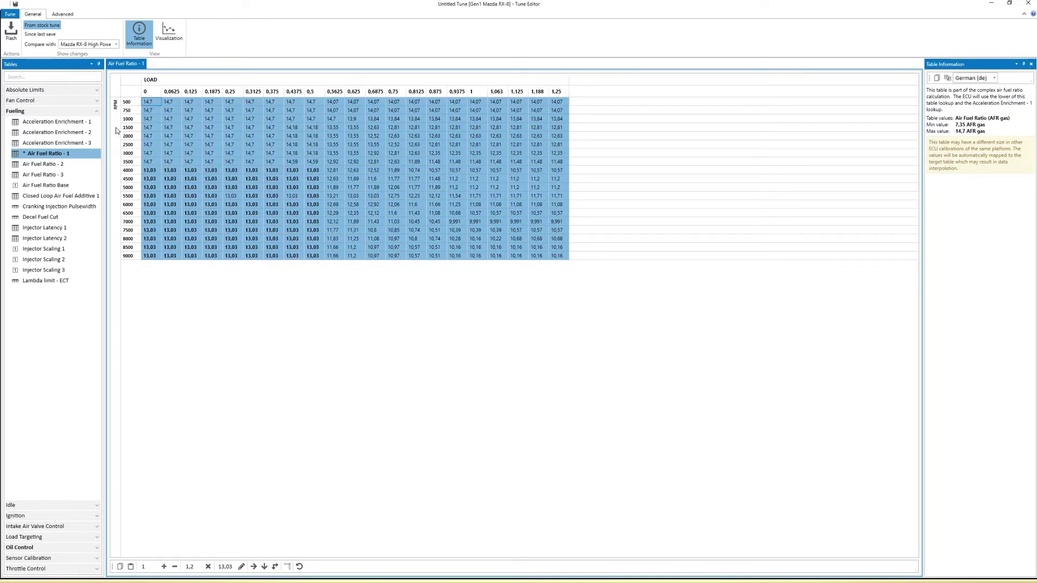
# Paste the copied values over all cells of Air Fuel Ratio - 2 and Air Fuel Ratio - 3
pyautogui.moveTo(148, 102); pyautogui.dragTo(567, 262)
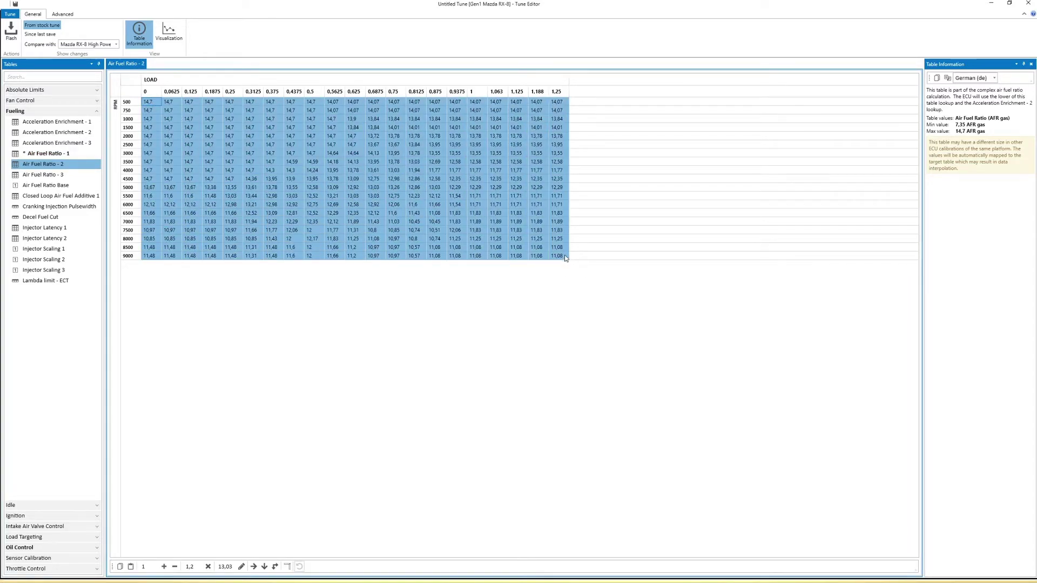
pyautogui.hotkey('ctrl', 'v')
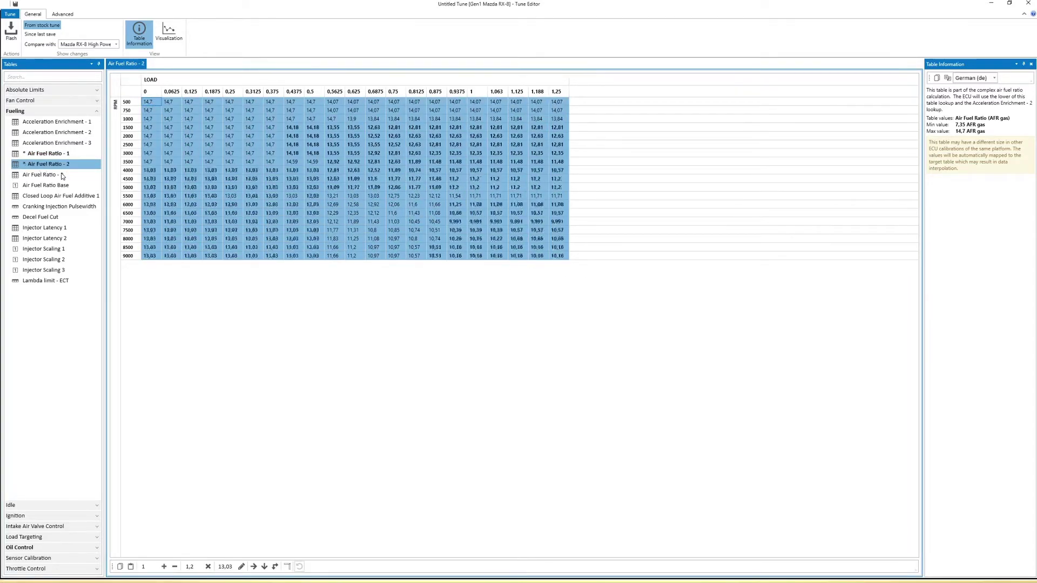
pyautogui.click(72, 175)
pyautogui.moveTo(148, 105); pyautogui.dragTo(567, 260)
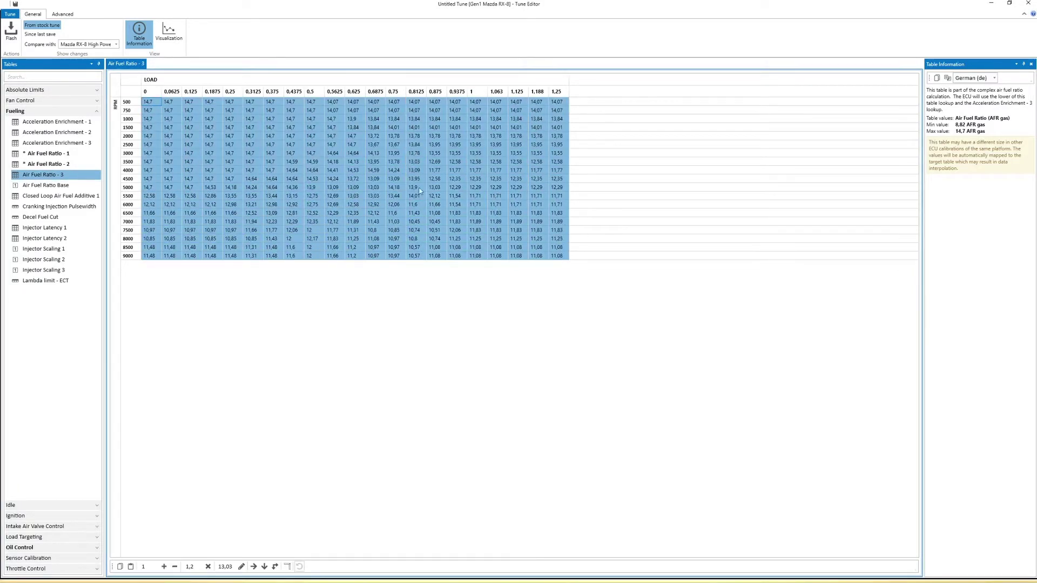
pyautogui.hotkey('ctrl', 'v')
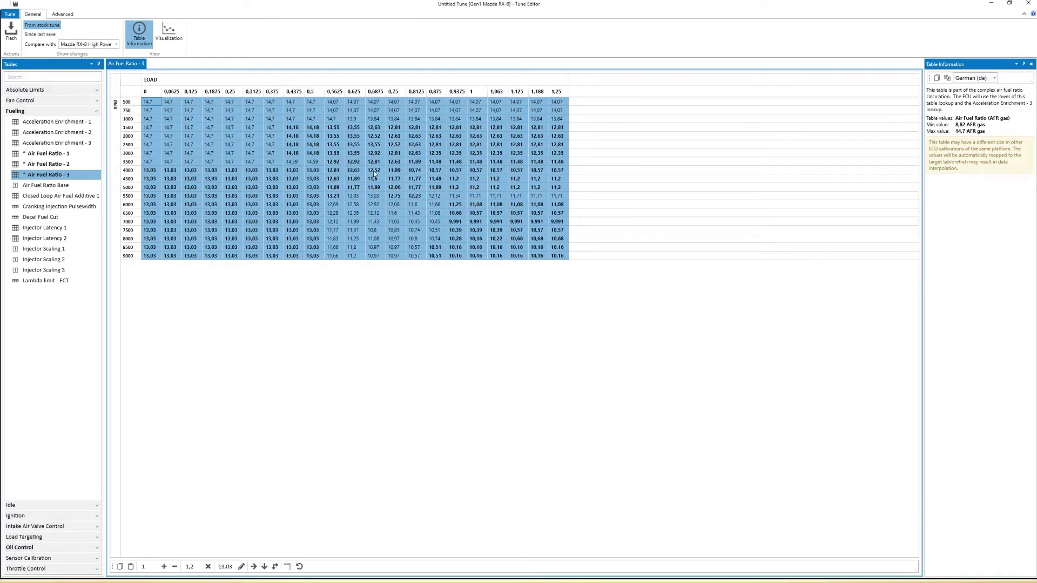
# Verify Air Fuel Ratio - 3 reads 13,03 across 4000–9000 rpm, loads 0–0,5
pyautogui.click(333, 153)
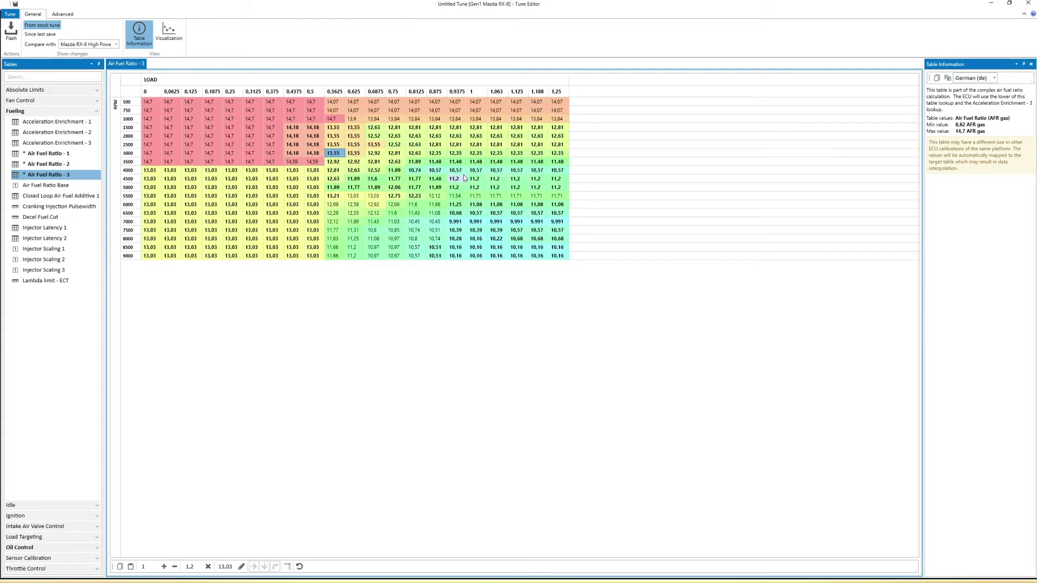
pyautogui.moveTo(149, 170); pyautogui.dragTo(190, 170)
pyautogui.moveTo(276, 182); pyautogui.dragTo(312, 256)
pyautogui.click(435, 162)
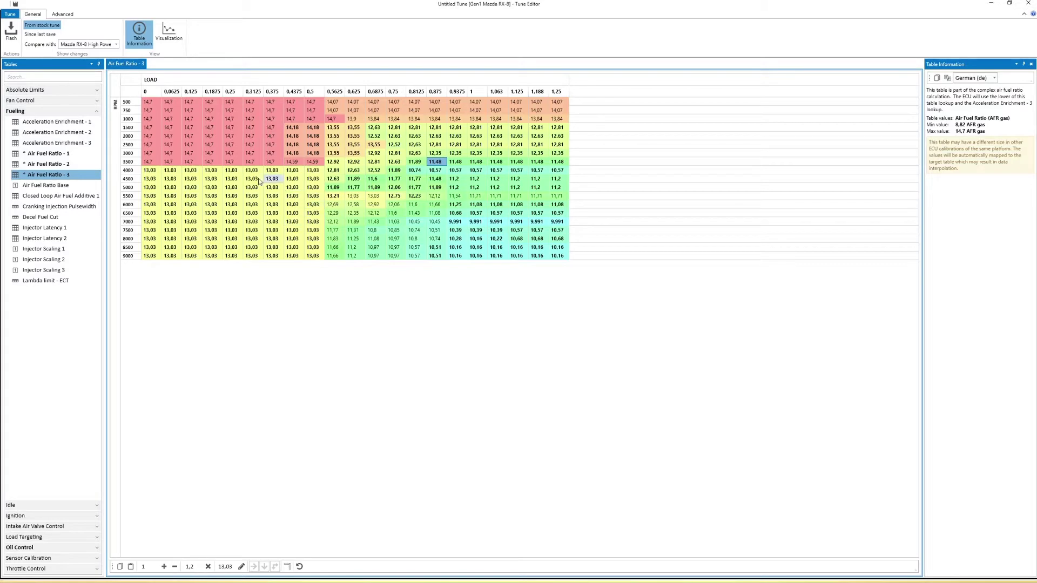
pyautogui.moveTo(154, 171); pyautogui.dragTo(313, 254)
pyautogui.click(313, 256)
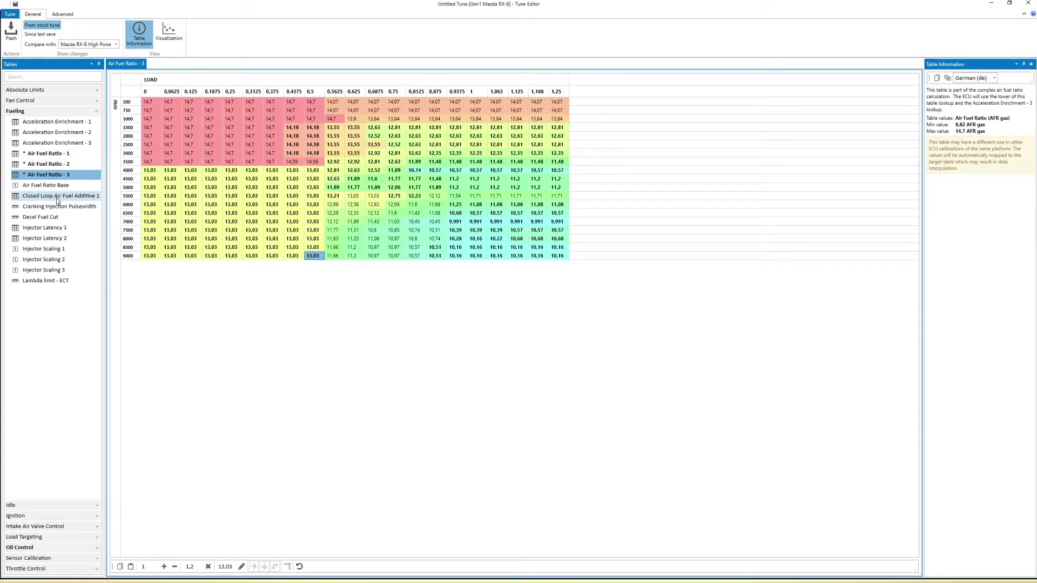
# Set all sixteen Decel Fuel Cut RPM cells to 9000 across coolant temperatures -40 to 110 °C
pyautogui.click(54, 217)
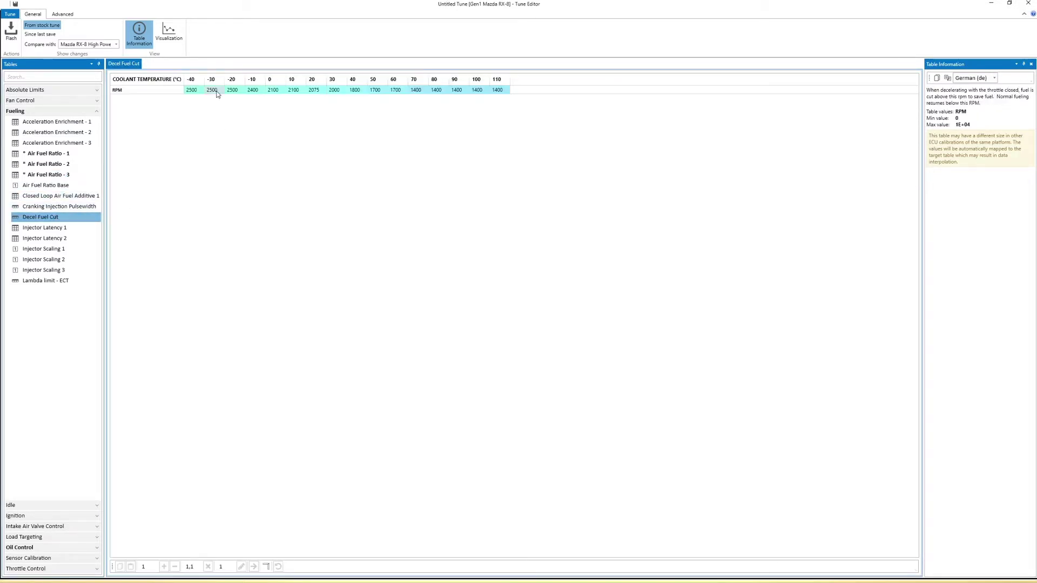
pyautogui.moveTo(194, 92); pyautogui.dragTo(330, 194)
pyautogui.moveTo(416, 188); pyautogui.dragTo(508, 167)
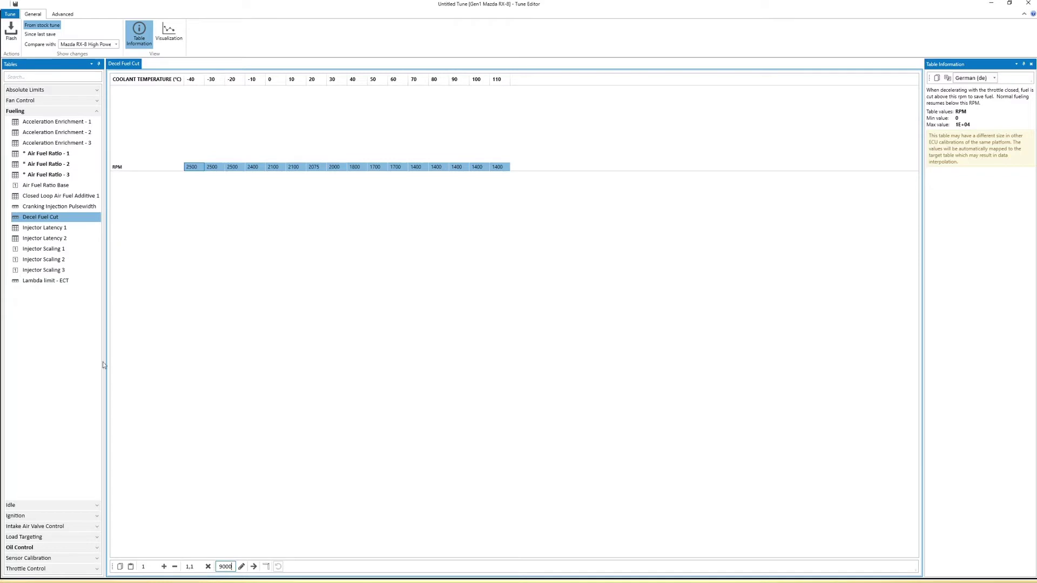
pyautogui.click(242, 566)
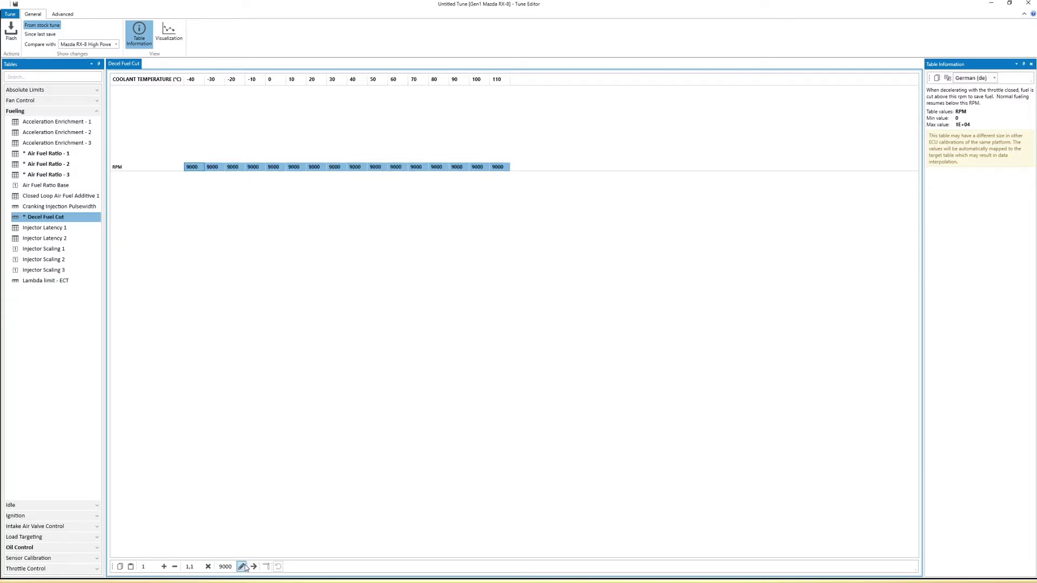